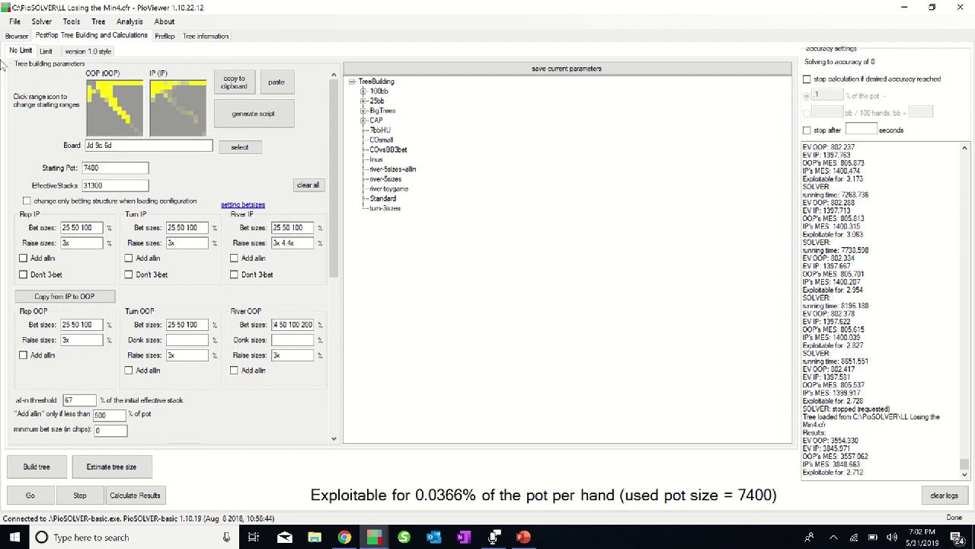
# Show OOP's root strategy on Jd 9c 6d: check 99.70%, EV 3554
pyautogui.click(16, 36)
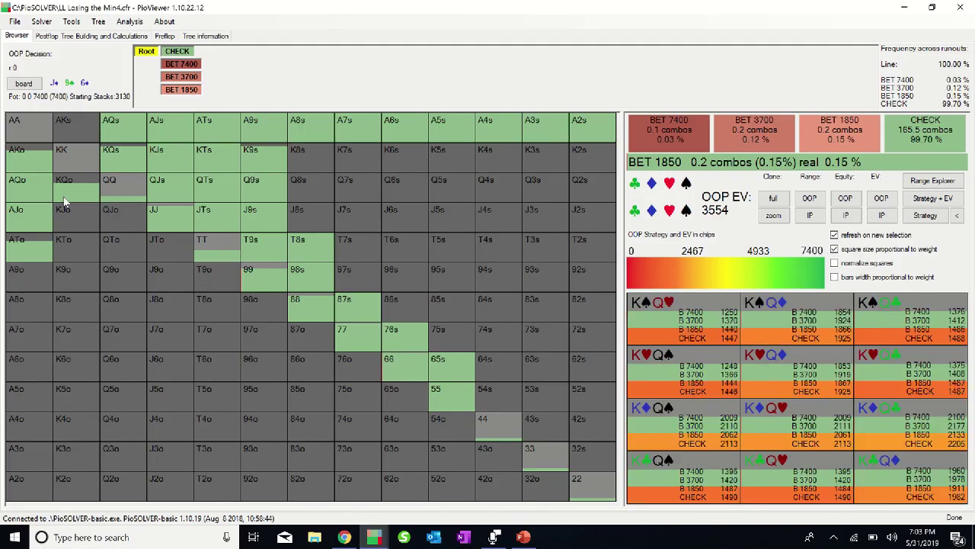
# Move to IP's reply after OOP's check: bet 3700 at 44.60%, check 55.17%
pyautogui.click(181, 52)
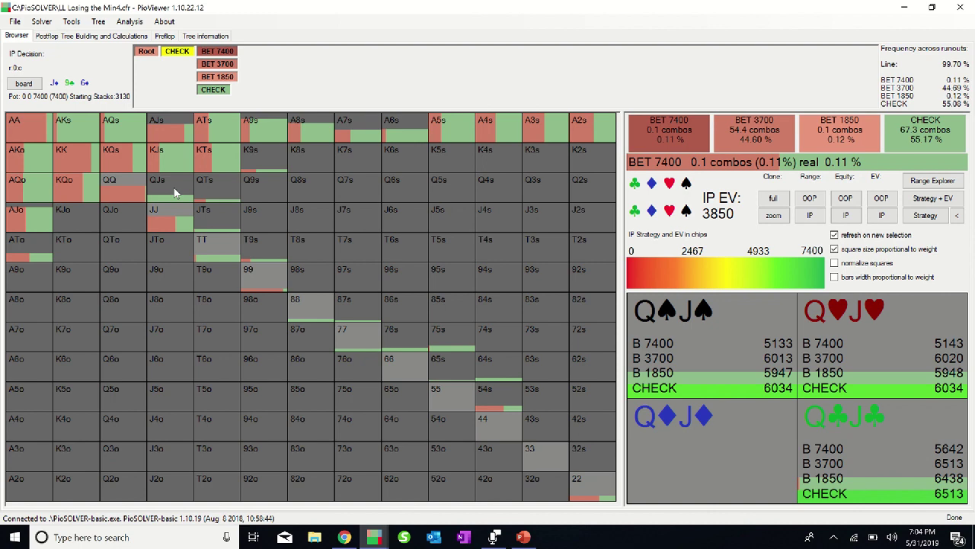
# Show per-combo EVs with the strategy and open the Range Explorer for IP after the check
pyautogui.click(918, 199)
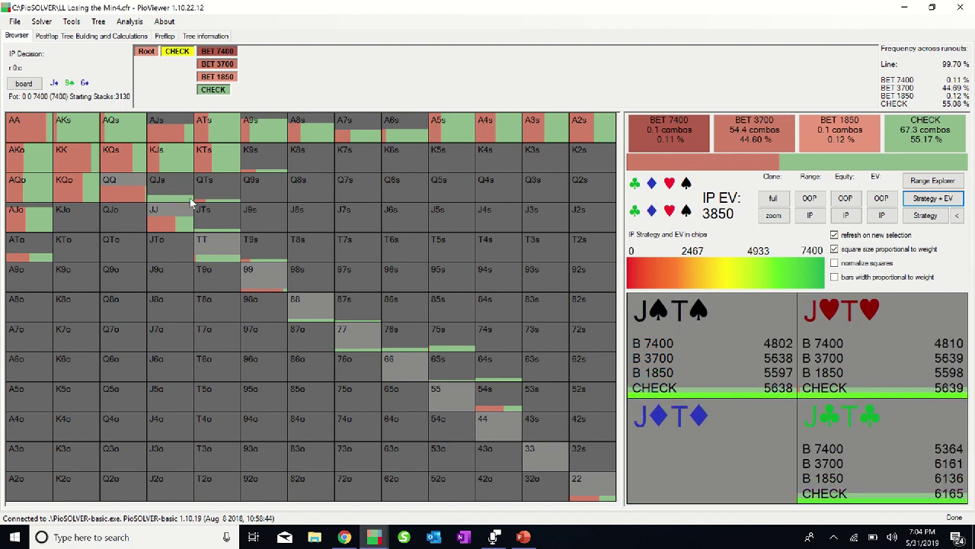
pyautogui.click(932, 181)
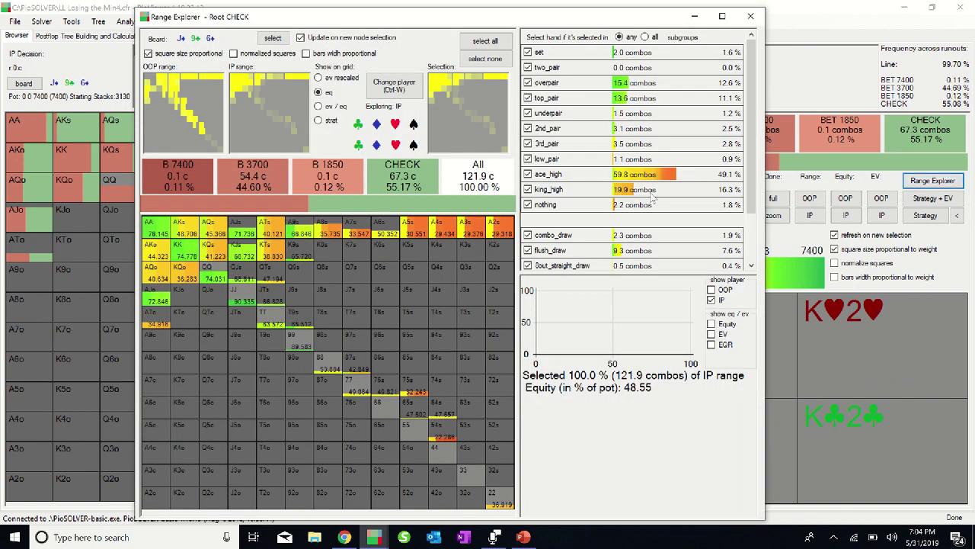
pyautogui.click(408, 84)
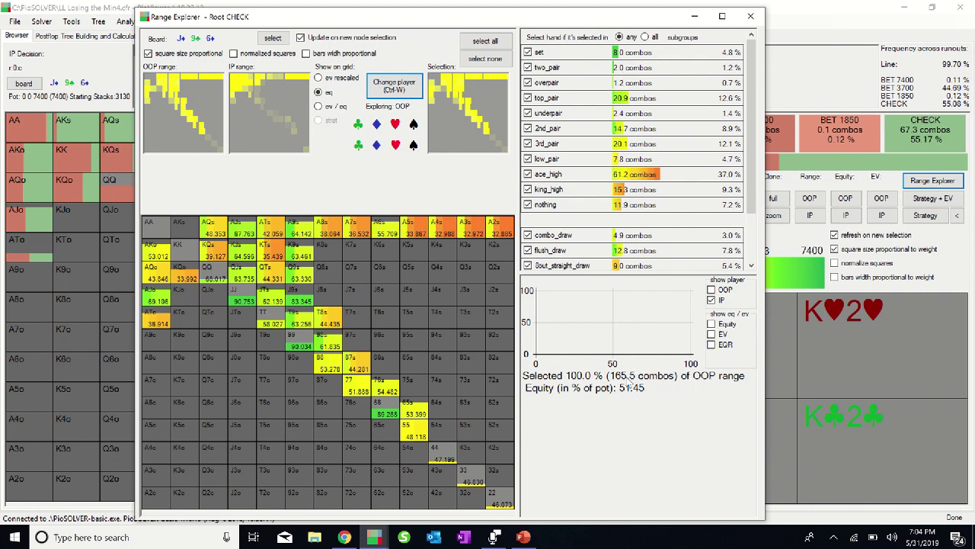
pyautogui.click(397, 90)
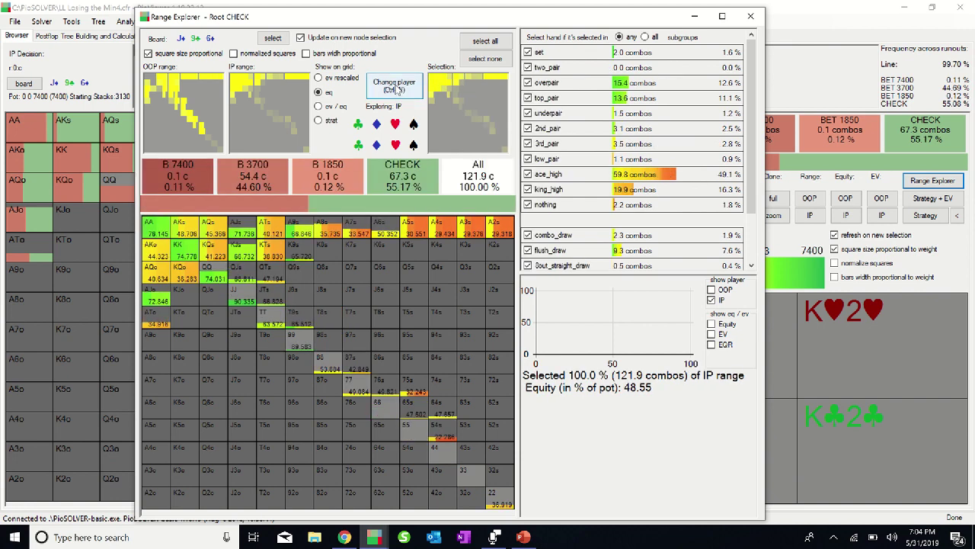
pyautogui.click(397, 90)
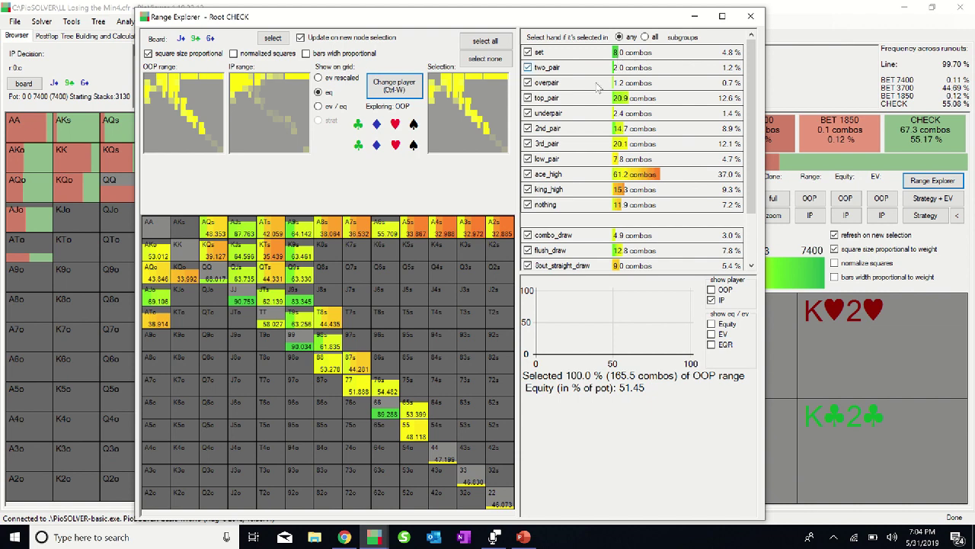
pyautogui.moveTo(206, 275)
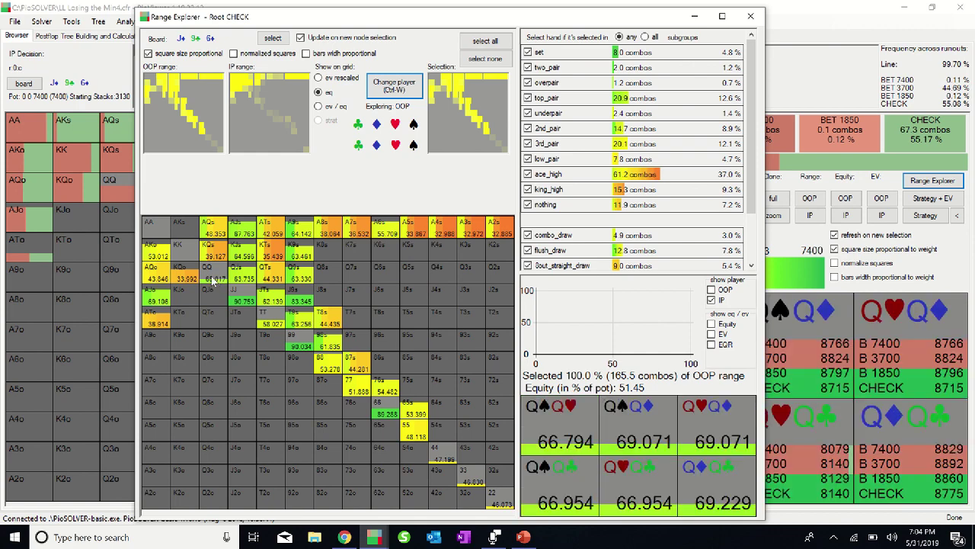
pyautogui.moveTo(309, 283)
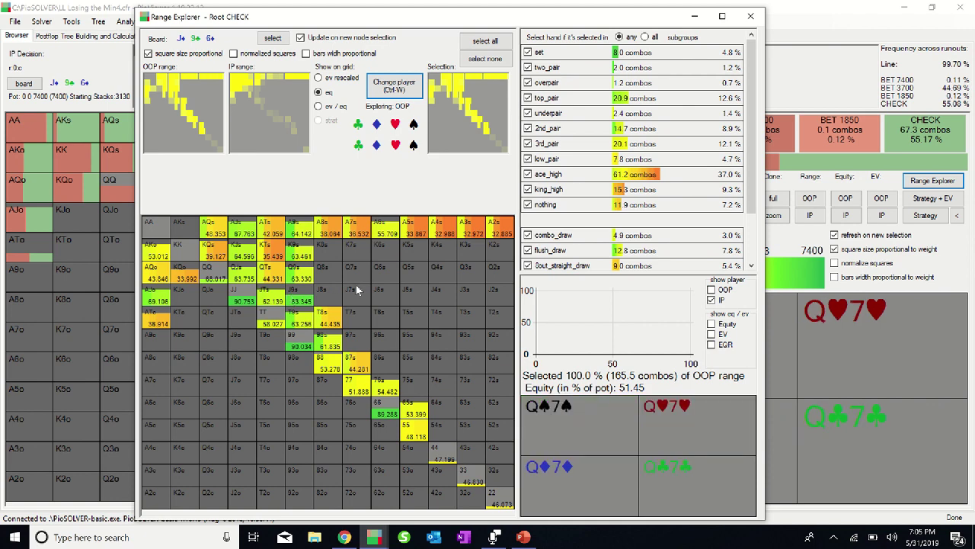
pyautogui.moveTo(462, 235)
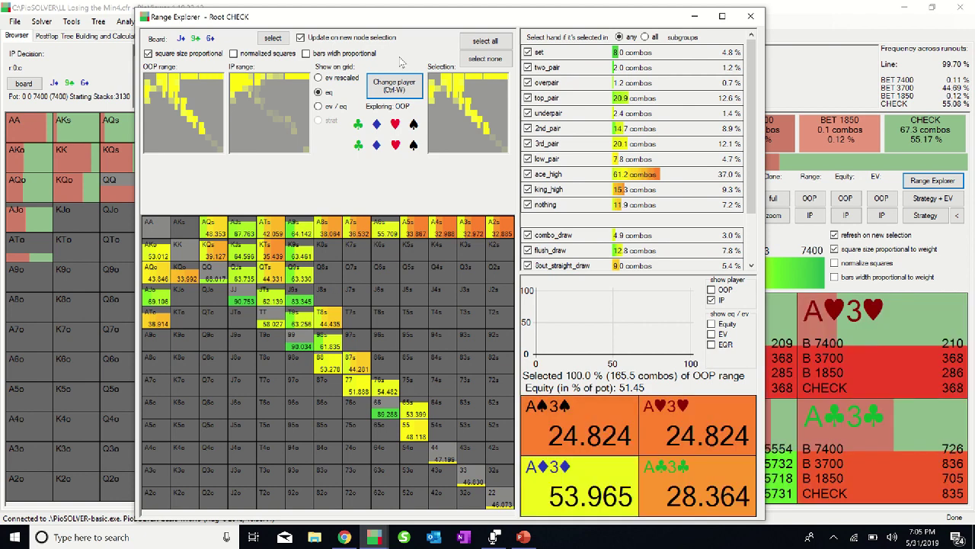
pyautogui.click(394, 88)
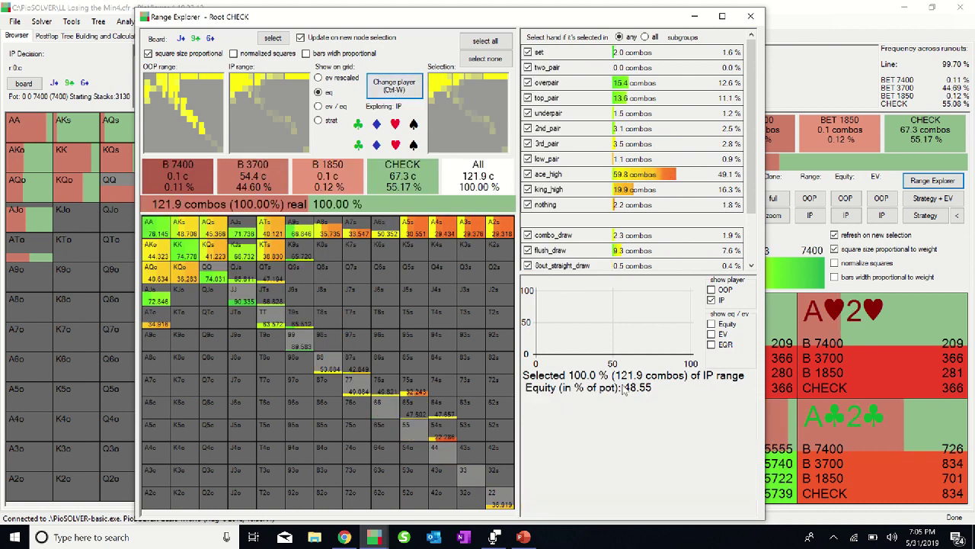
pyautogui.click(752, 17)
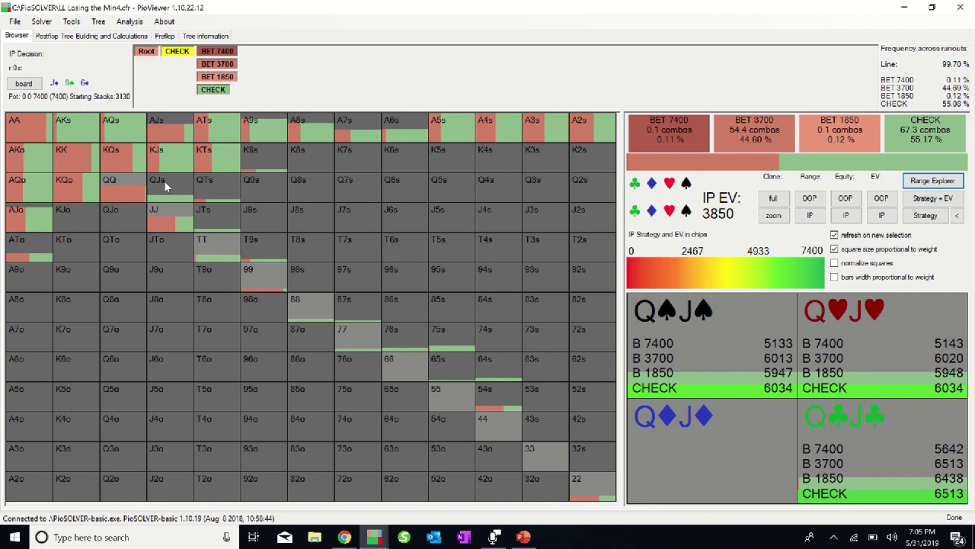
# Advance past IP's check to the turn split node listing possible turn cards
pyautogui.click(214, 90)
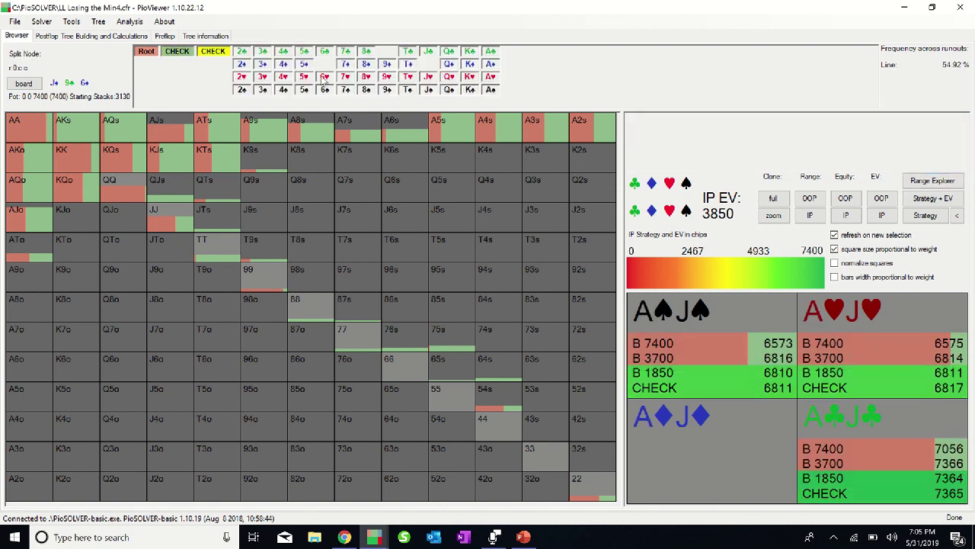
# Deal J♥ as the turn card, leading to the river split after bet 3700 and call
pyautogui.click(429, 77)
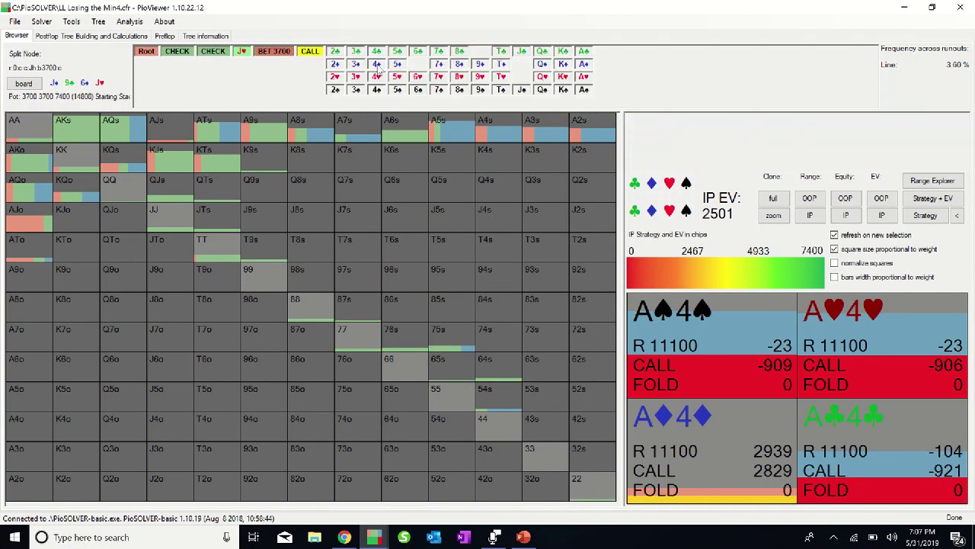
# Deal the 4♦ river and view IP facing 3552: call 49.59%, raise 15629 29.38%, fold 20.96%
pyautogui.click(377, 65)
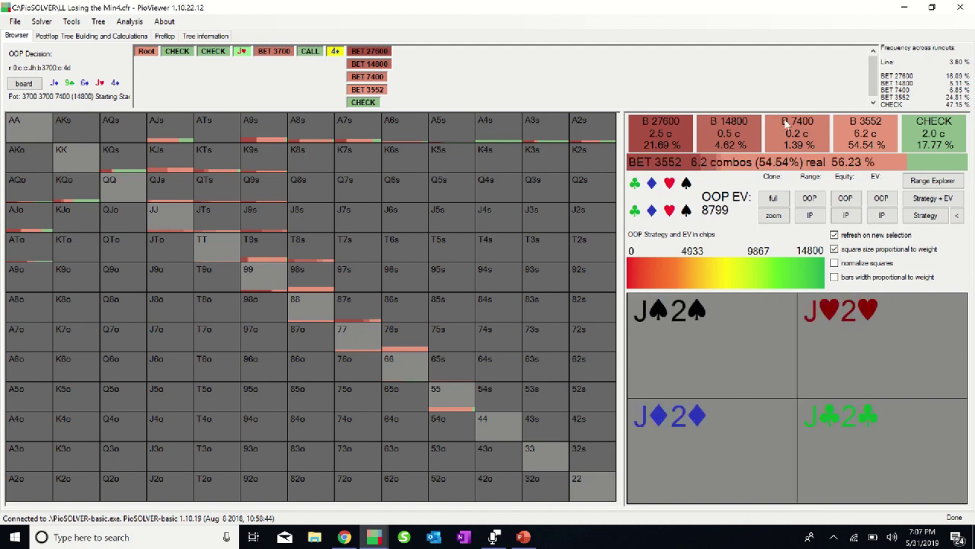
pyautogui.click(859, 253)
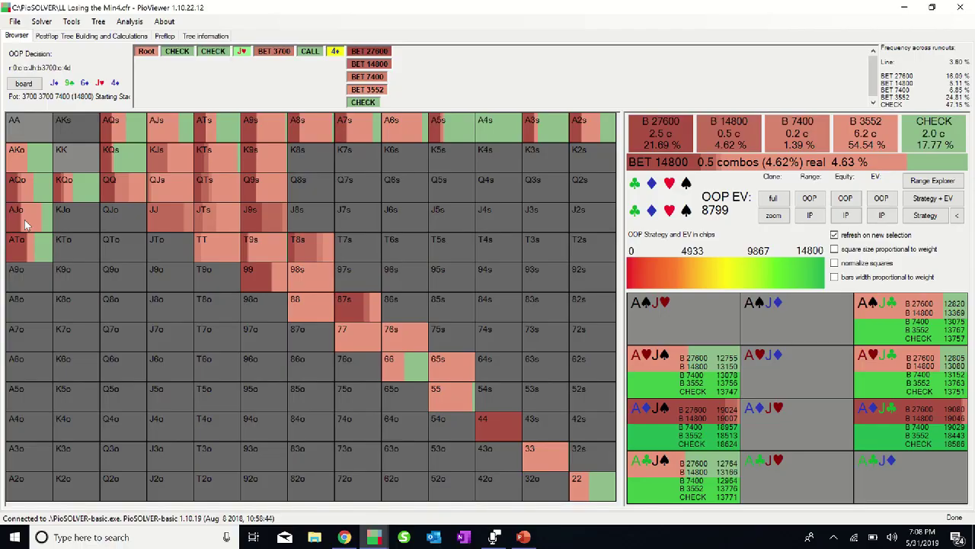
pyautogui.click(373, 91)
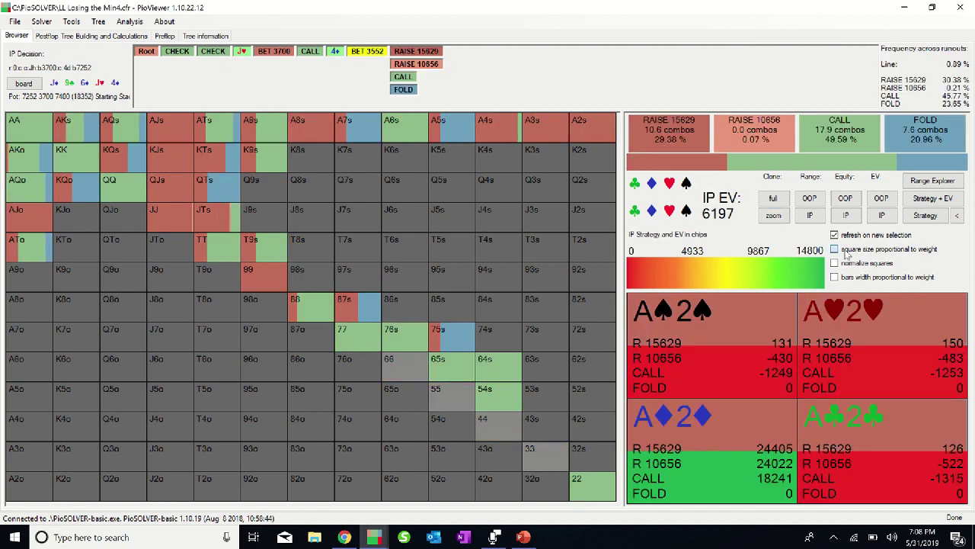
# Turn off weight-proportional square sizing so every IP river grid cell draws full size
pyautogui.click(846, 254)
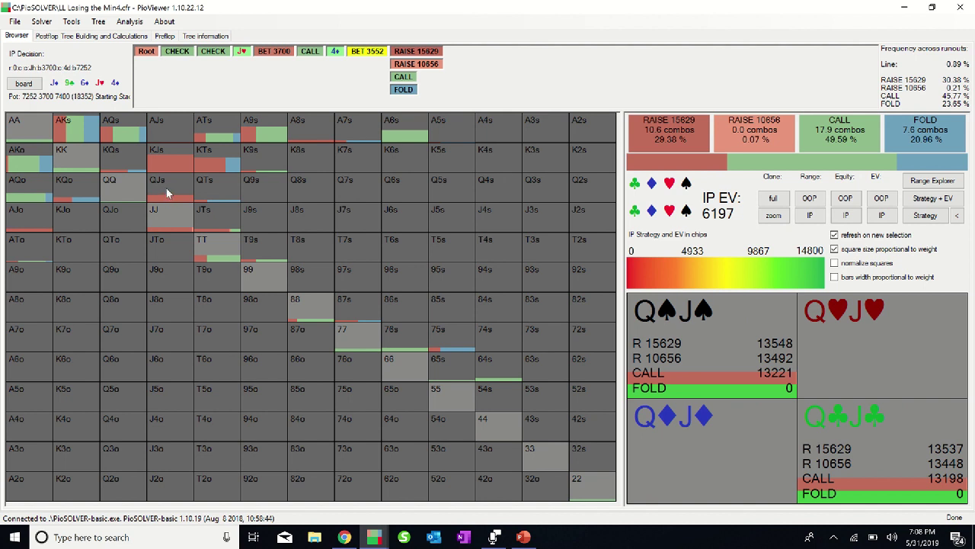
pyautogui.click(878, 251)
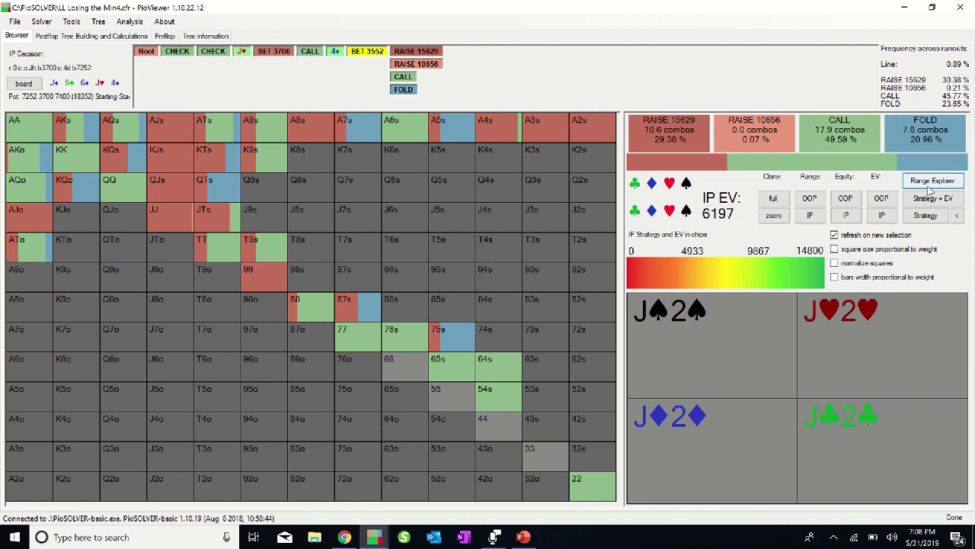
# Colour the Range Explorer by strategy, isolate trips, compare both players' ranges, then minimize it
pyautogui.click(931, 183)
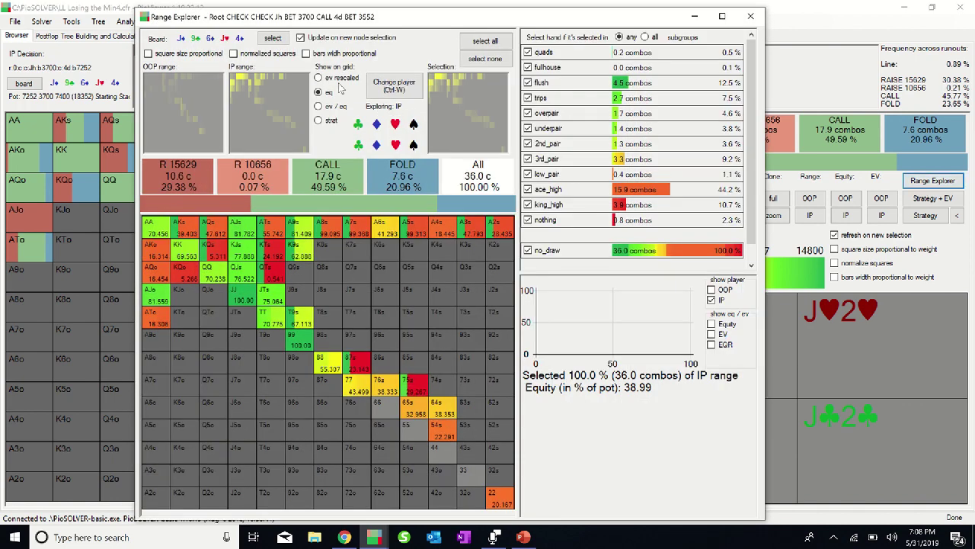
pyautogui.click(328, 122)
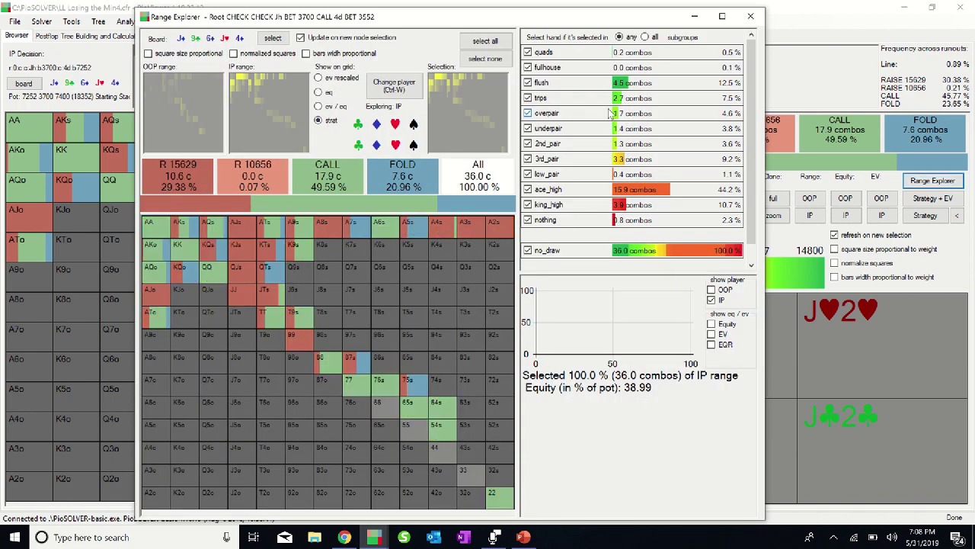
pyautogui.click(694, 104)
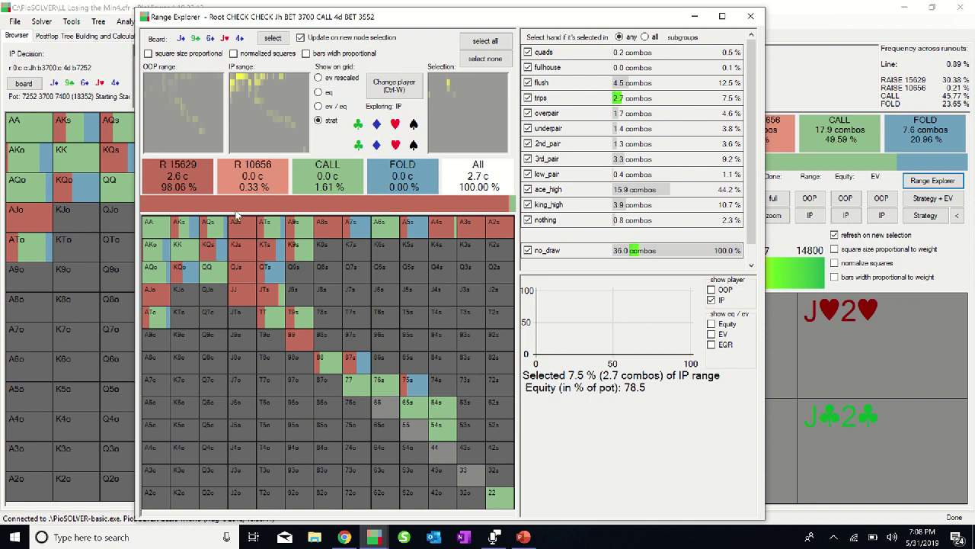
pyautogui.click(394, 87)
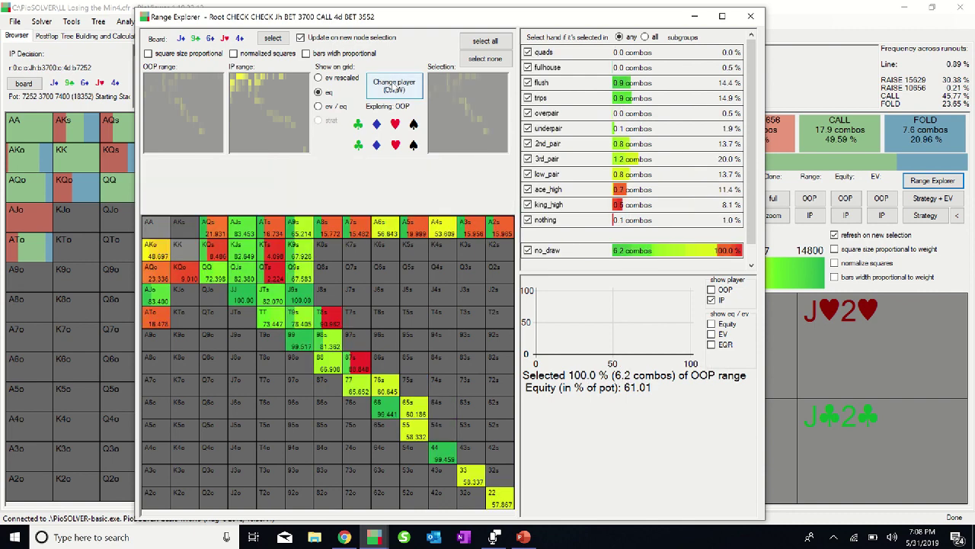
pyautogui.click(396, 91)
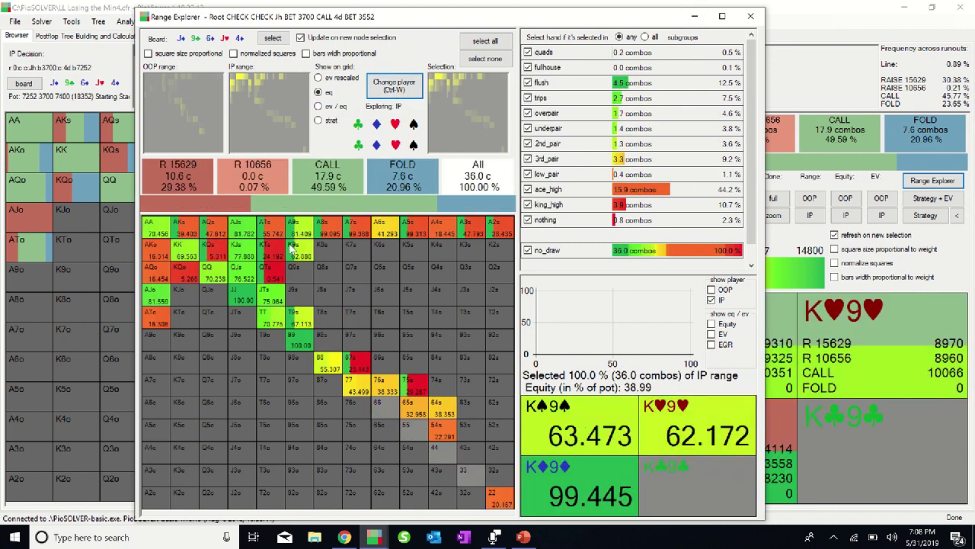
pyautogui.click(694, 16)
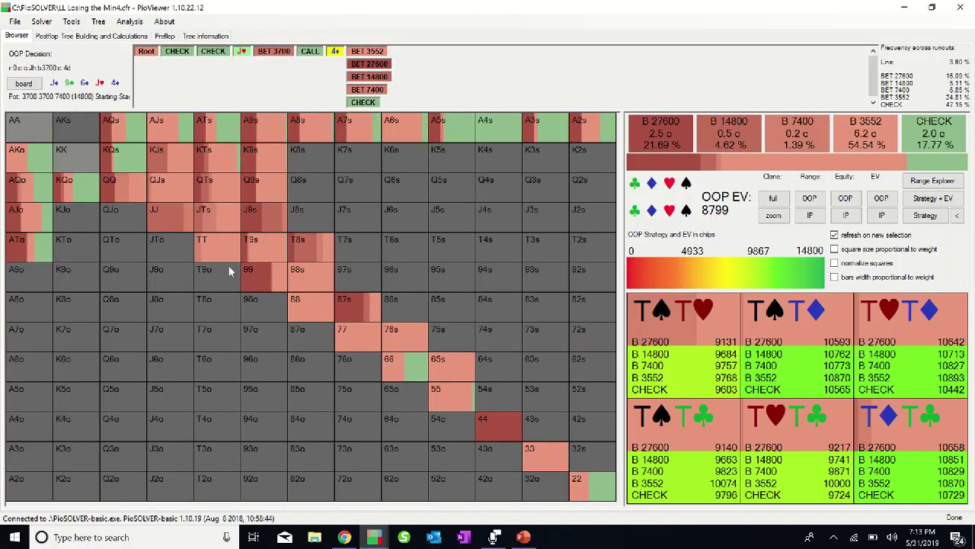
# Inspect the 99, 98s, 87s and 76s combos in the river strategy grid
pyautogui.moveTo(280, 290)
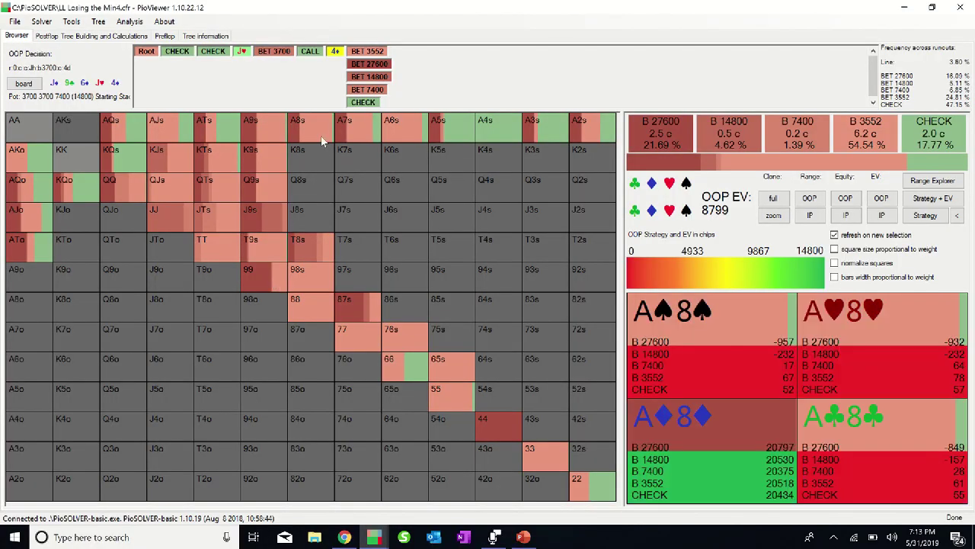
pyautogui.moveTo(317, 289)
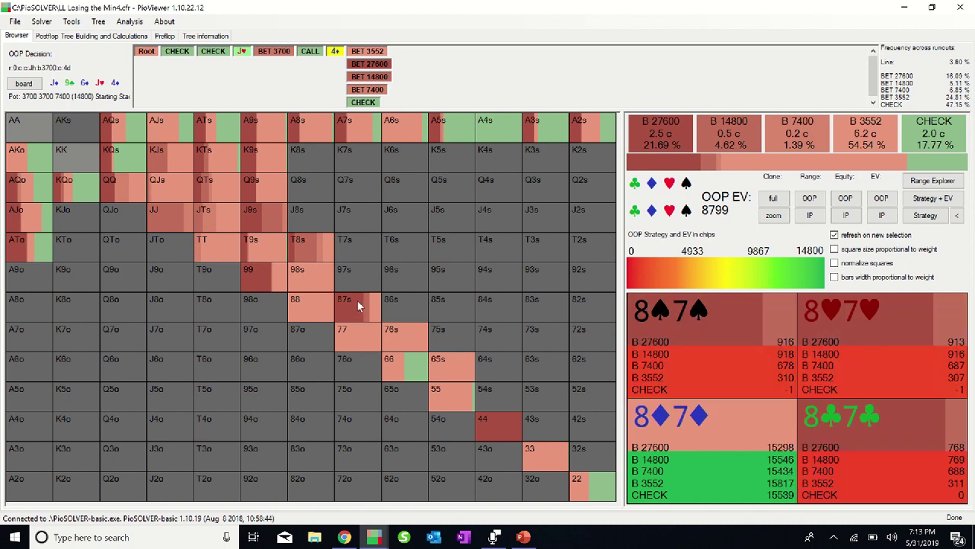
pyautogui.moveTo(394, 332)
pyautogui.moveTo(316, 269)
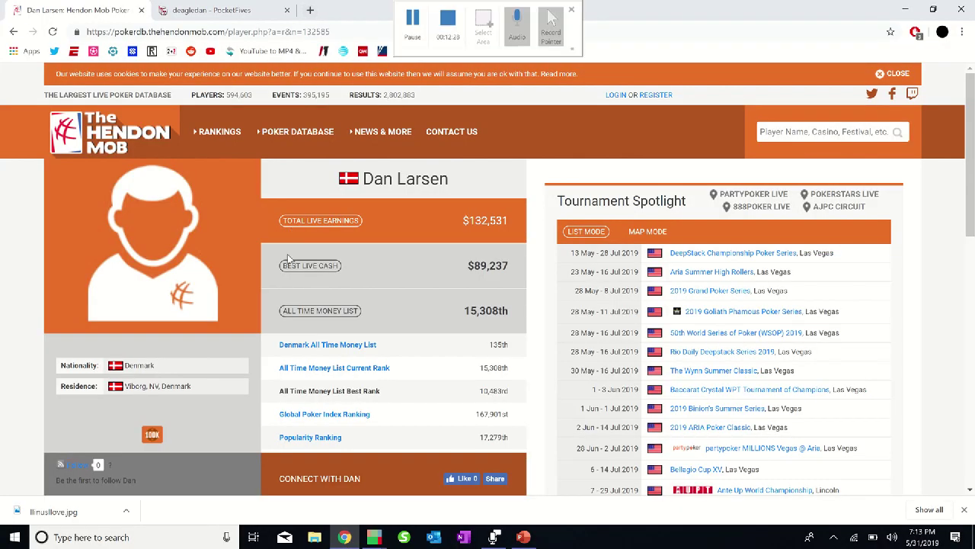
# Scroll through the player's Hendon Mob results, then go to his PocketFives profile
pyautogui.scroll(-2, 288, 254)
pyautogui.scroll(-5, 287, 259)
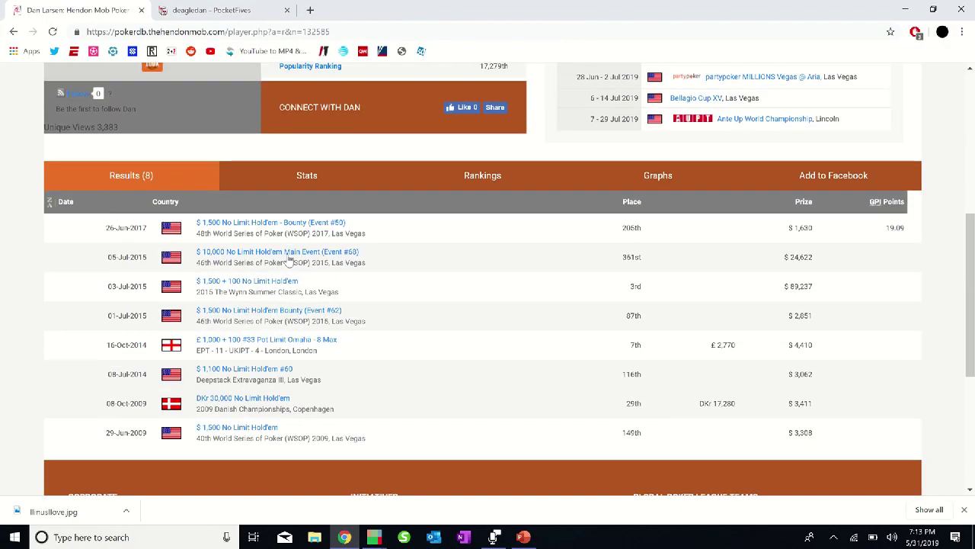
pyautogui.scroll(-2, 287, 257)
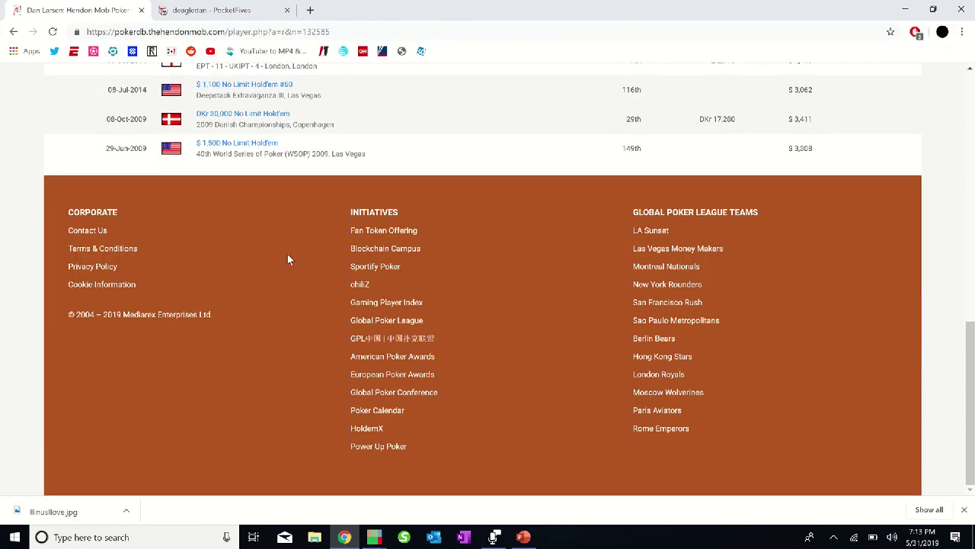
pyautogui.click(231, 10)
# Scroll the PocketFives Latest Cashes table and bring up the player's online cash results
pyautogui.scroll(-1, 282, 215)
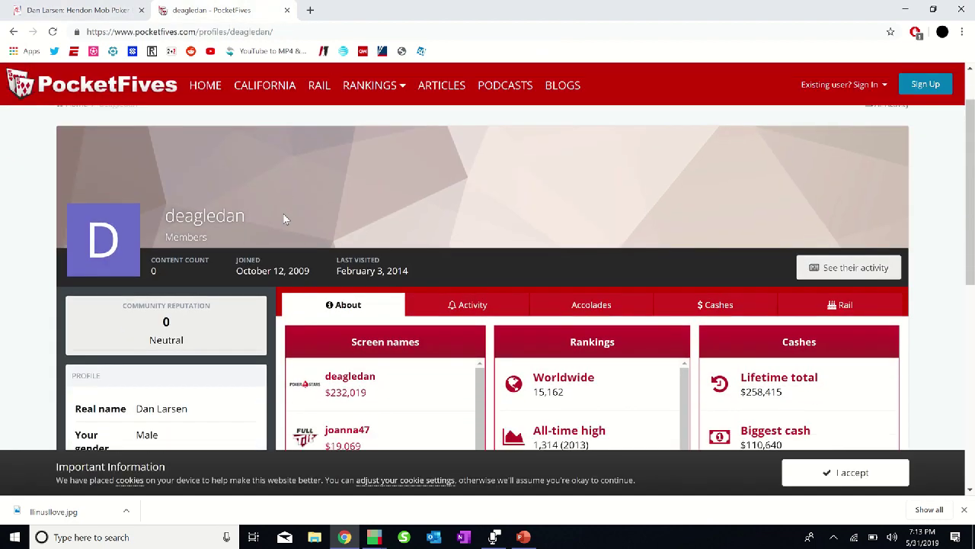
pyautogui.scroll(-2, 283, 213)
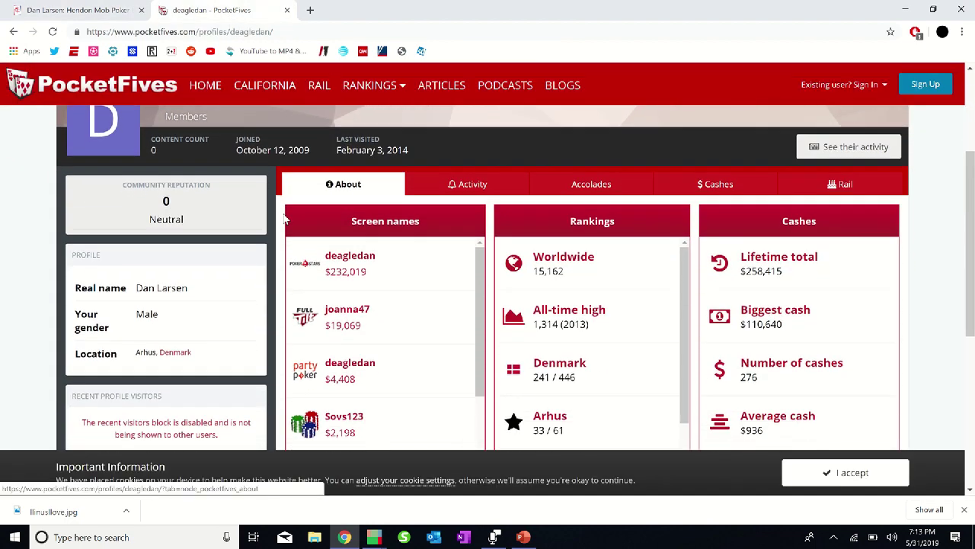
pyautogui.scroll(-1, 286, 219)
pyautogui.scroll(1, 285, 218)
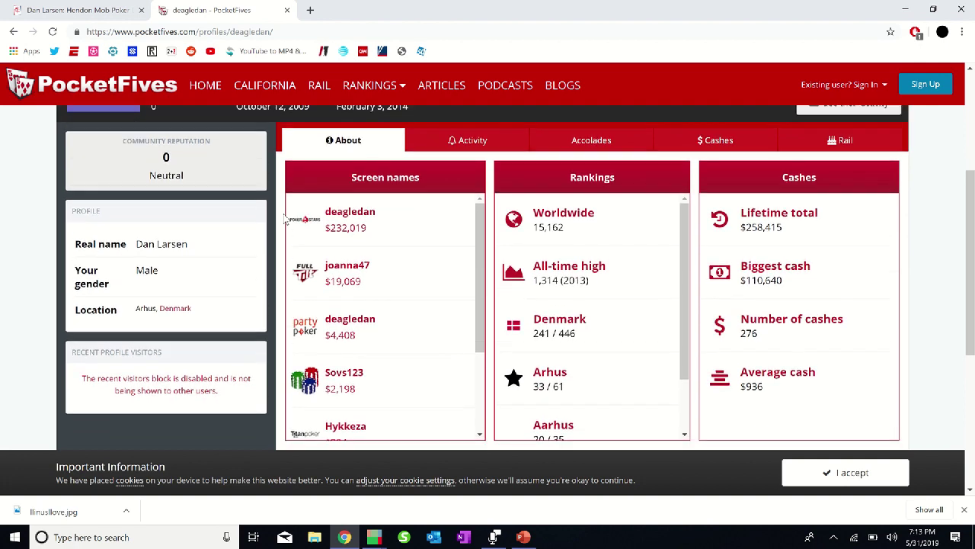
pyautogui.click(712, 144)
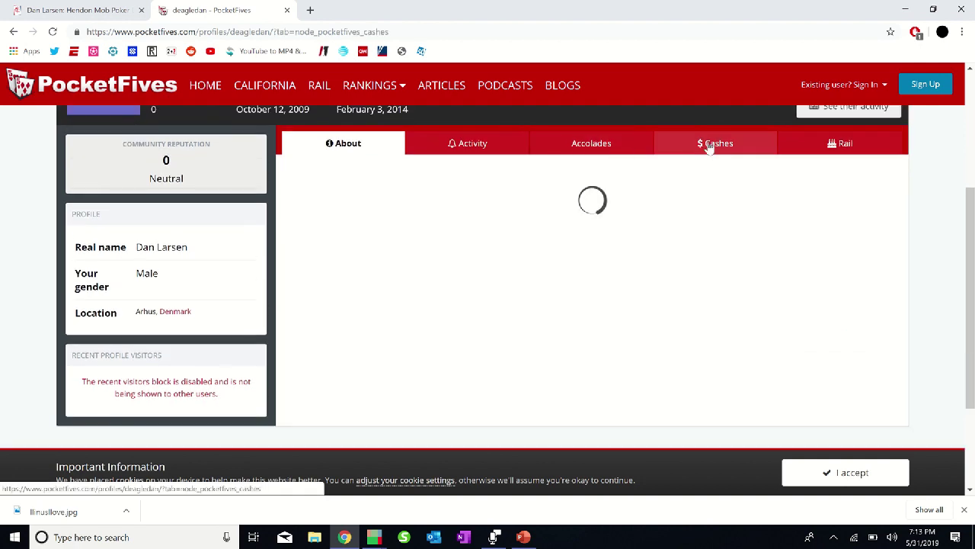
pyautogui.scroll(-2, 765, 286)
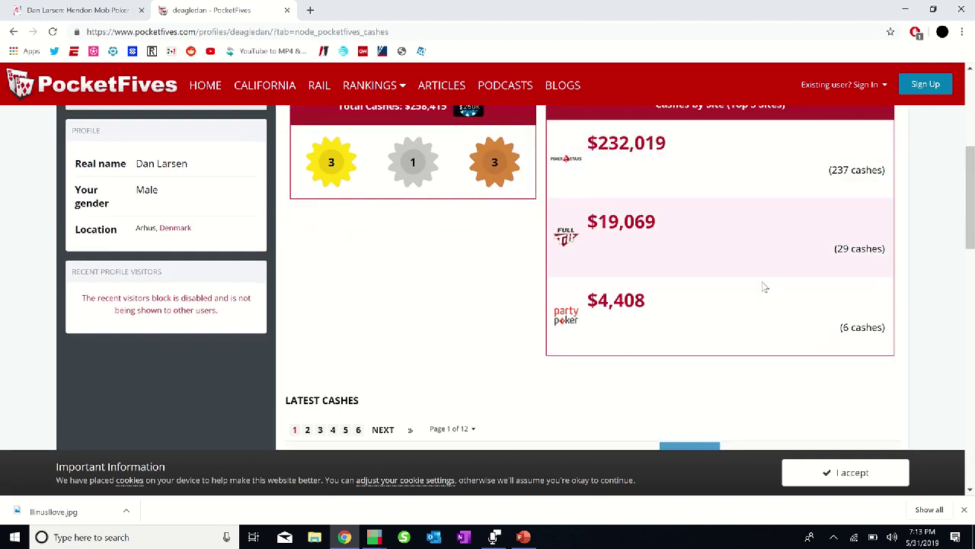
pyautogui.scroll(-3, 764, 286)
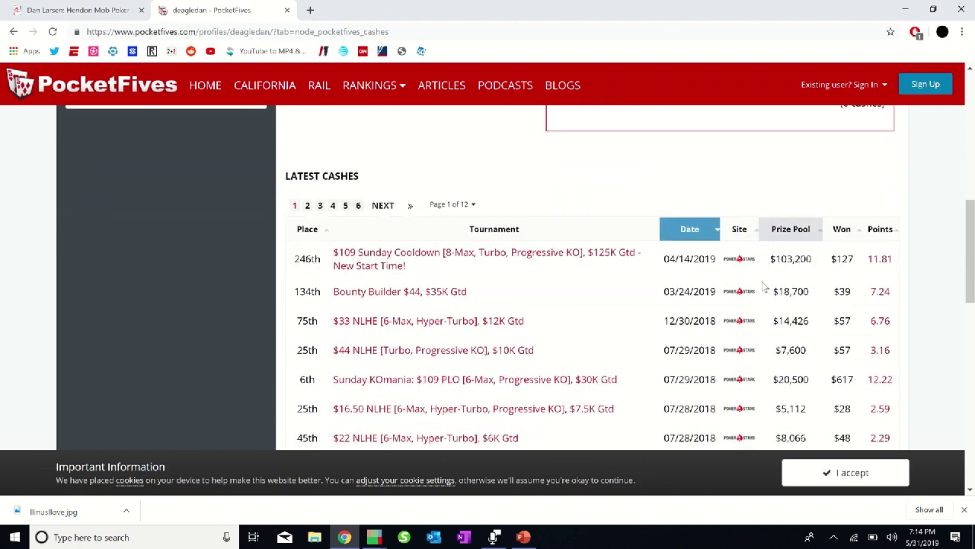
pyautogui.scroll(-1, 764, 287)
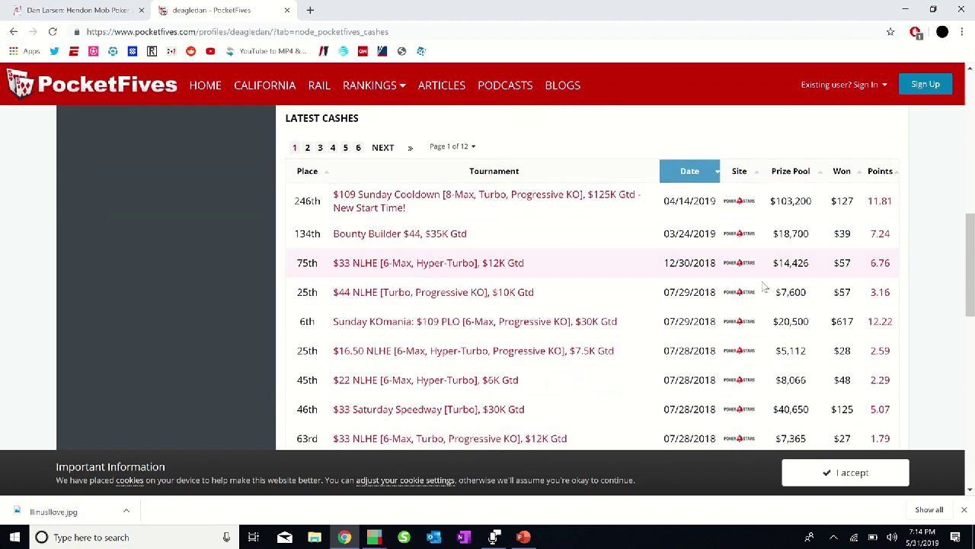
pyautogui.scroll(-1, 764, 286)
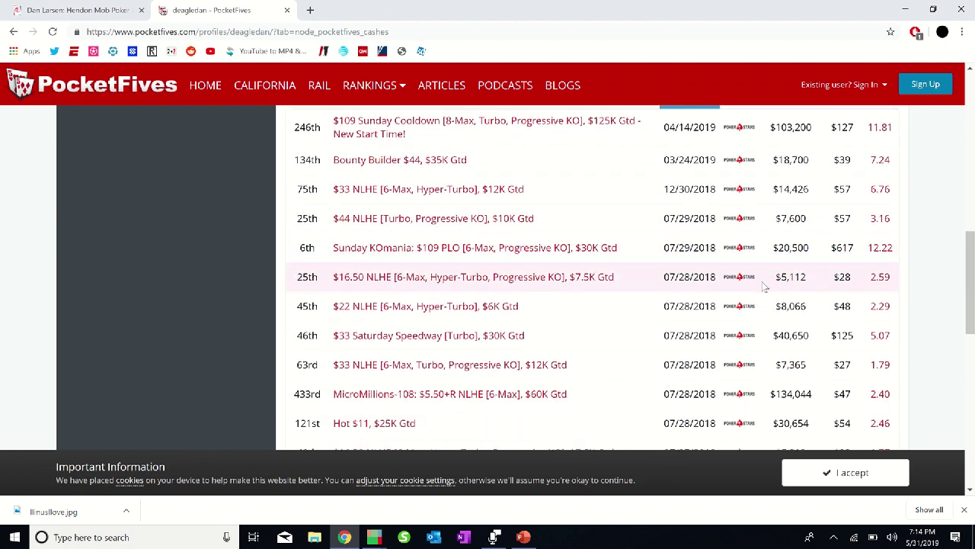
pyautogui.scroll(-1, 764, 287)
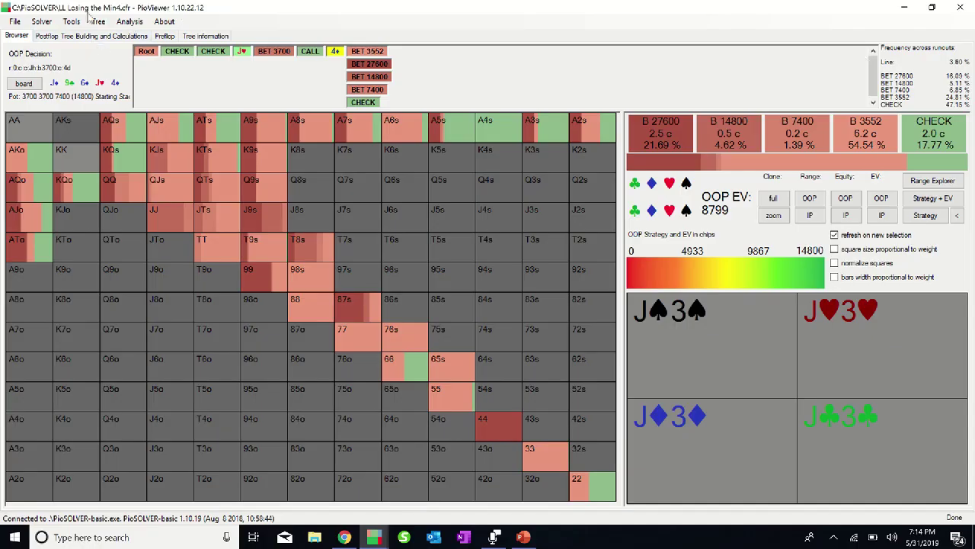
# Set and lock OOP's river 4♦ strategy, choosing the checking hand range in the lock dialog
pyautogui.click(98, 21)
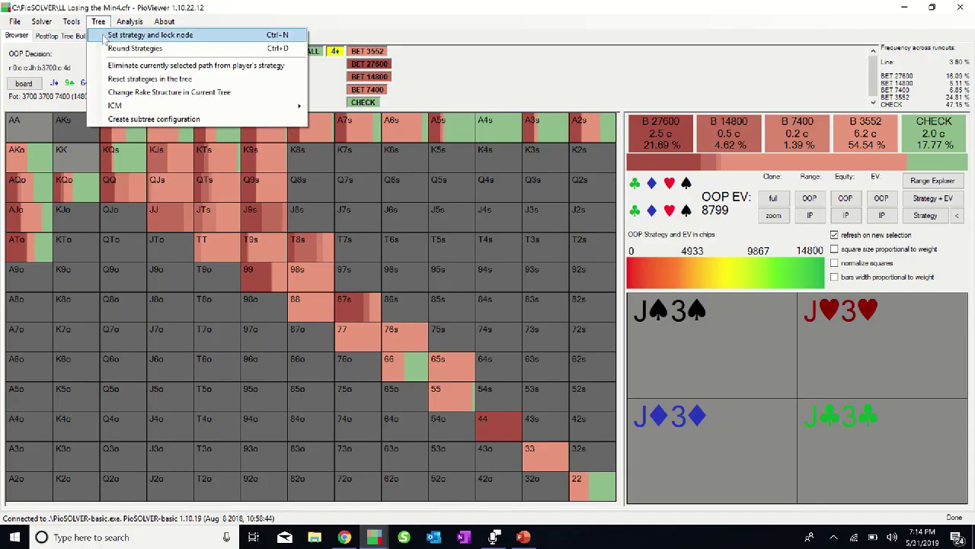
pyautogui.click(105, 37)
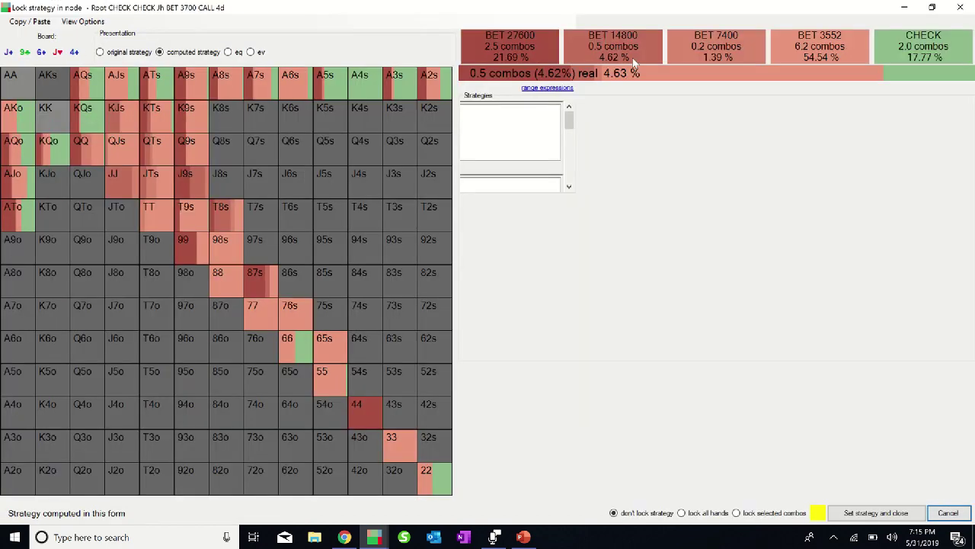
pyautogui.scroll(-4, 565, 267)
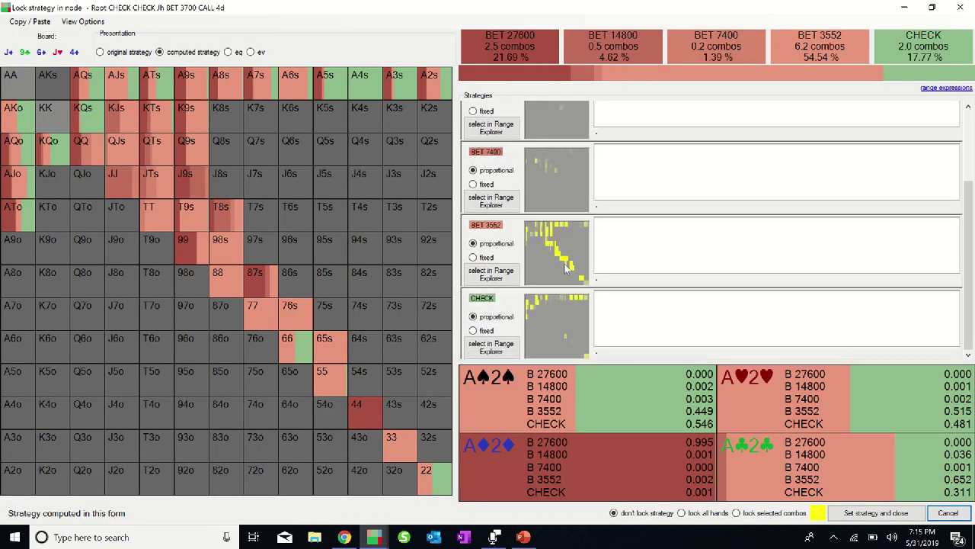
pyautogui.click(559, 312)
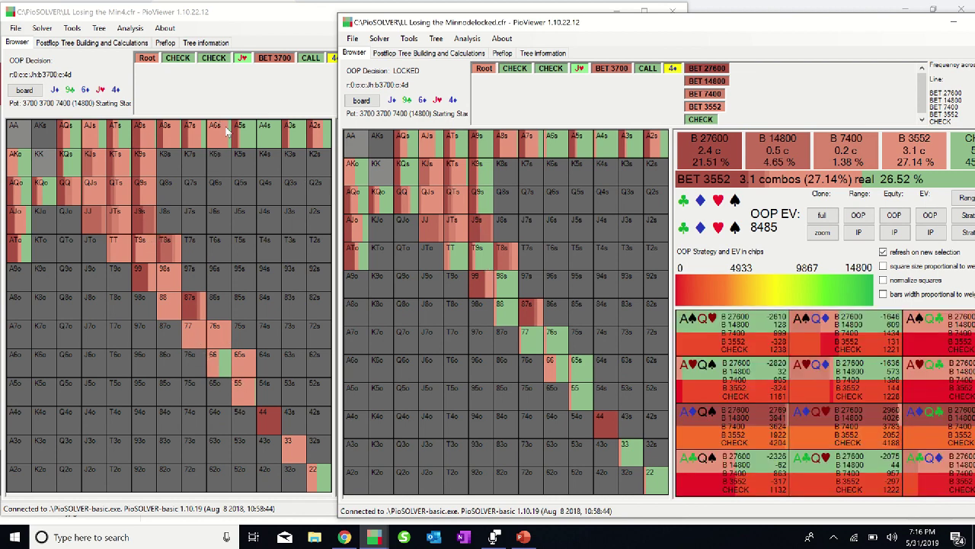
# Compare IP's response to the 3552 river bet in the locked and original solves, then maximize the original
pyautogui.click(708, 108)
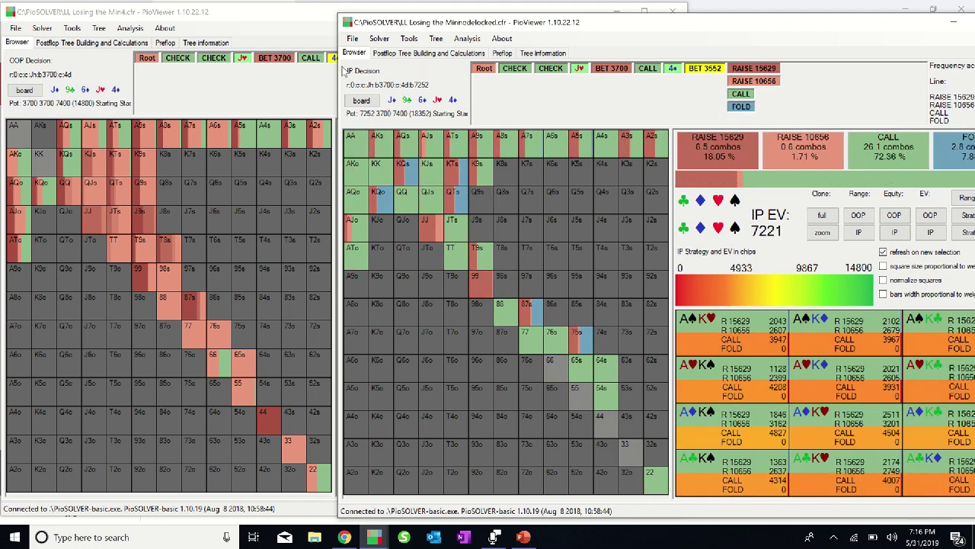
pyautogui.click(309, 90)
pyautogui.click(370, 60)
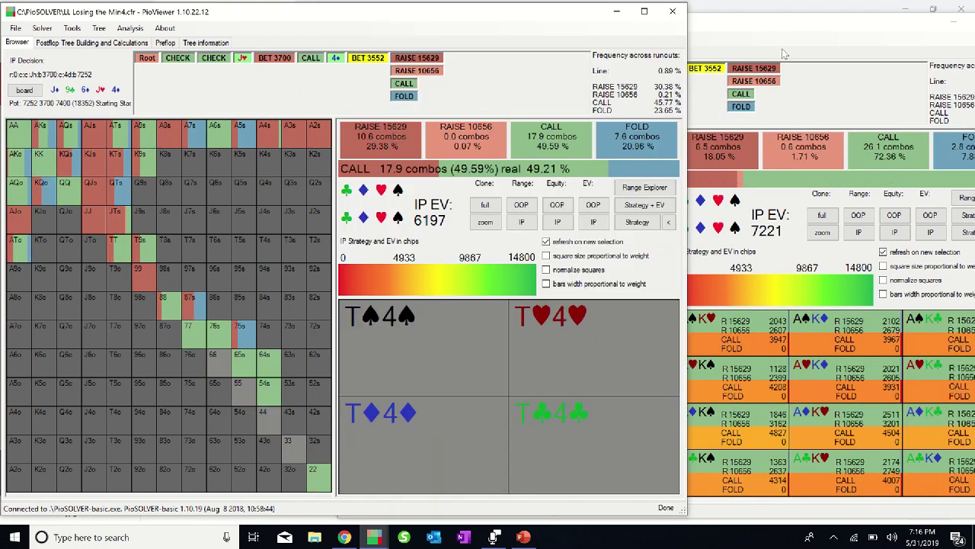
pyautogui.hotkey('alt', 'Tab')
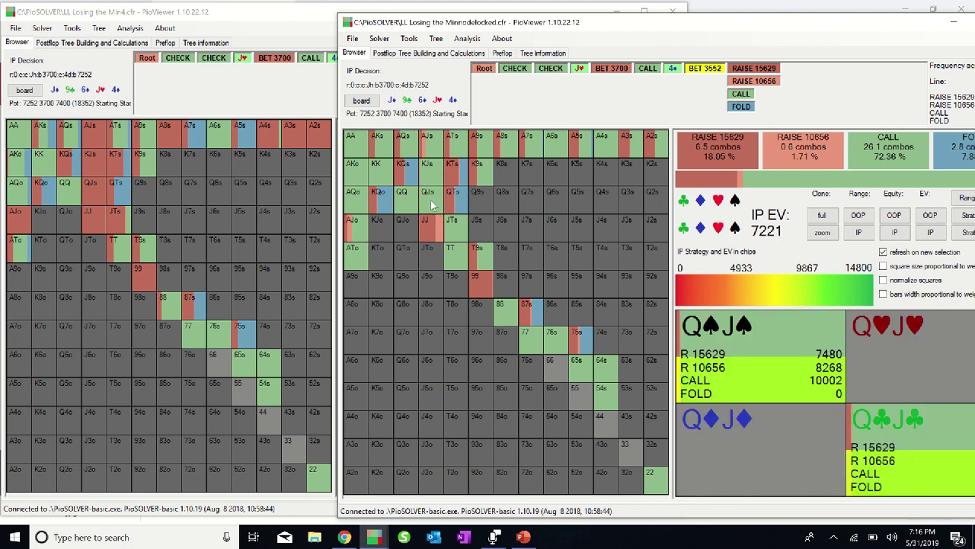
pyautogui.doubleClick(293, 12)
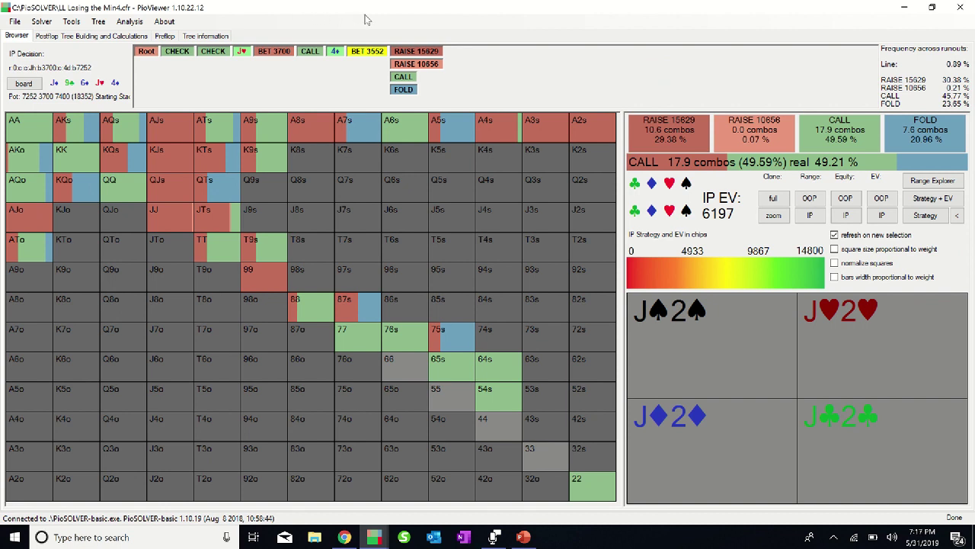
pyautogui.click(419, 67)
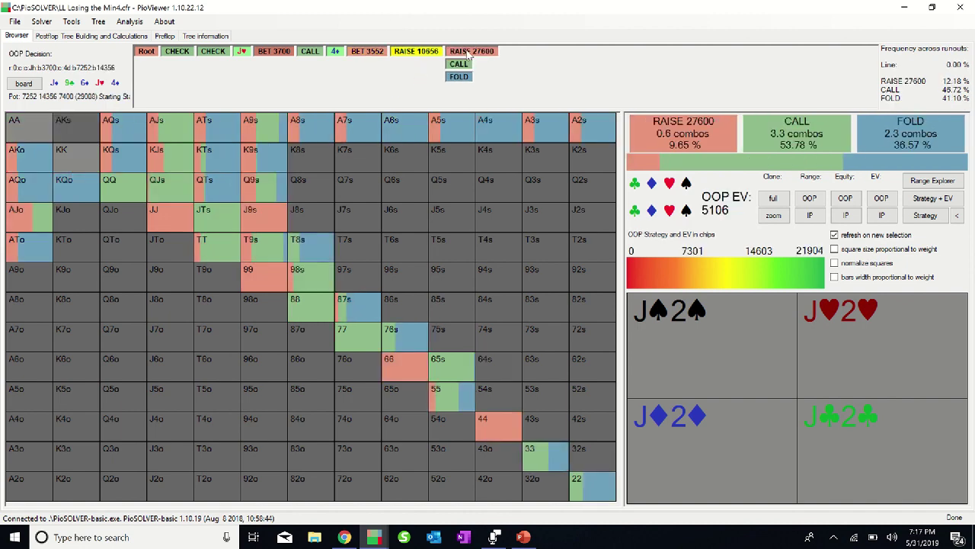
pyautogui.click(469, 52)
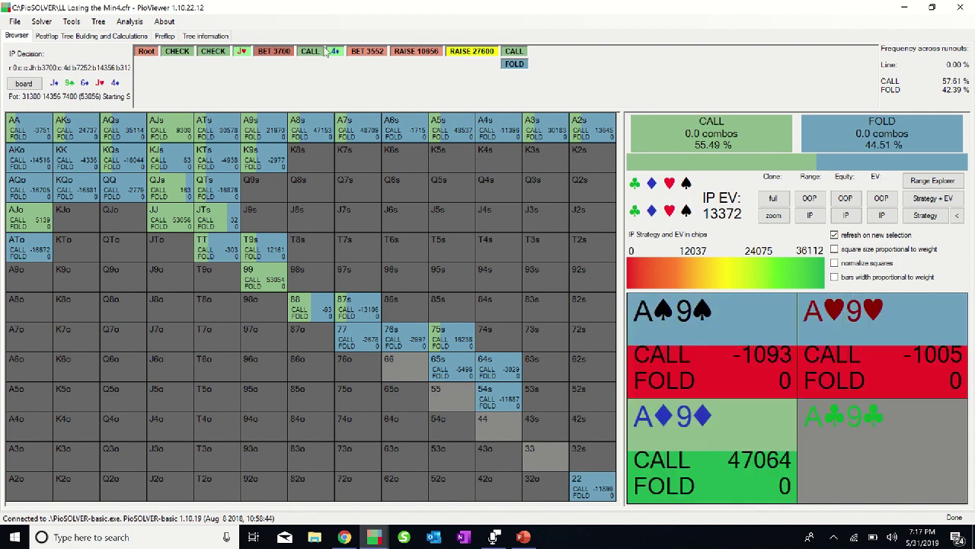
pyautogui.click(373, 54)
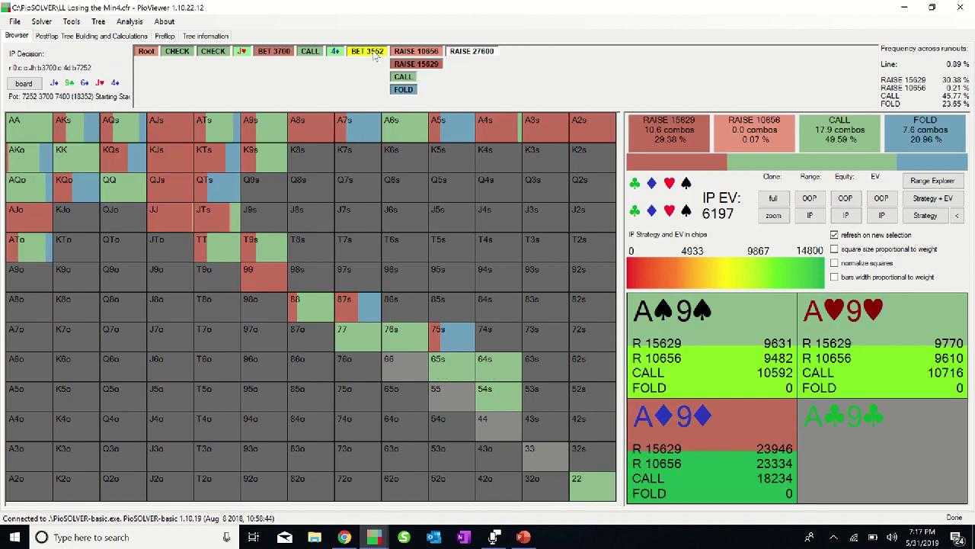
pyautogui.click(403, 77)
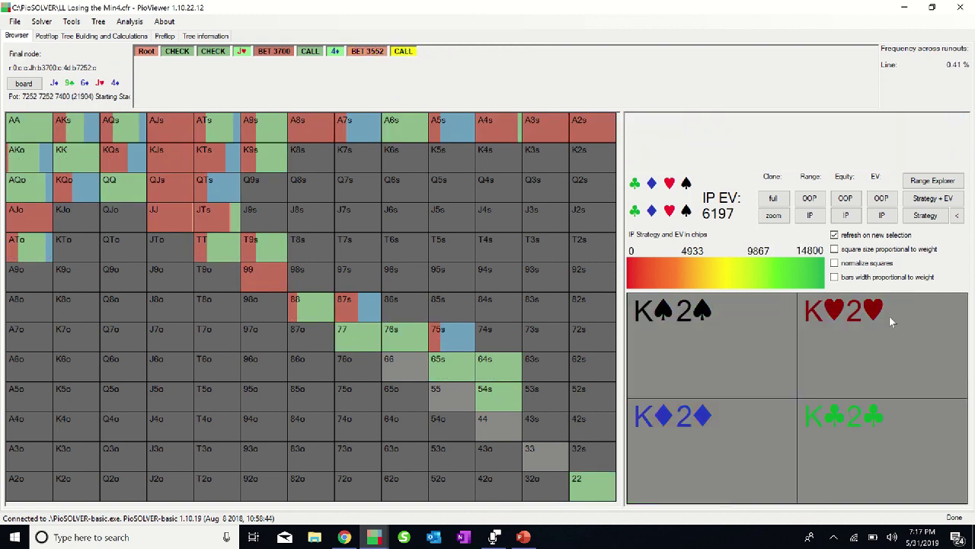
# Enable 'square size proportional to weight' so each hand square scales with its combo weight
pyautogui.click(876, 251)
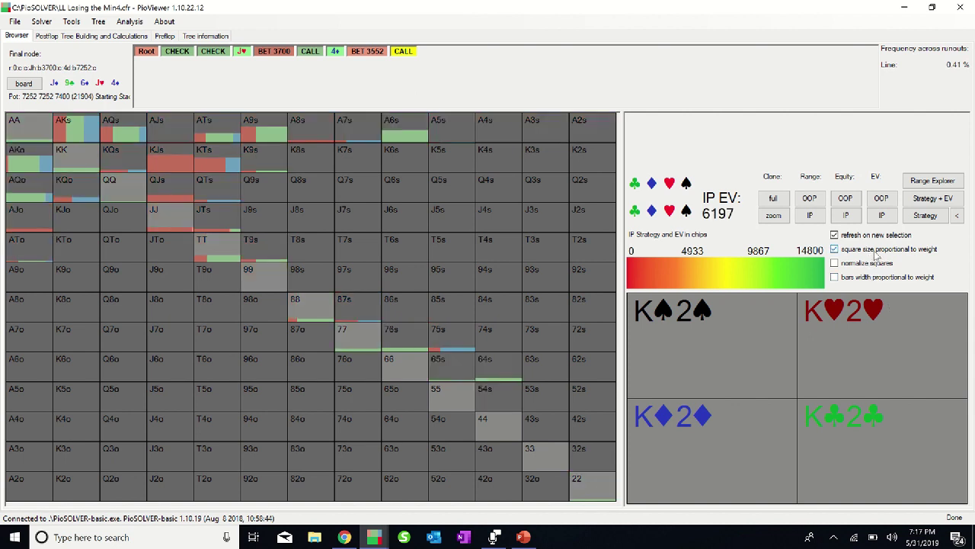